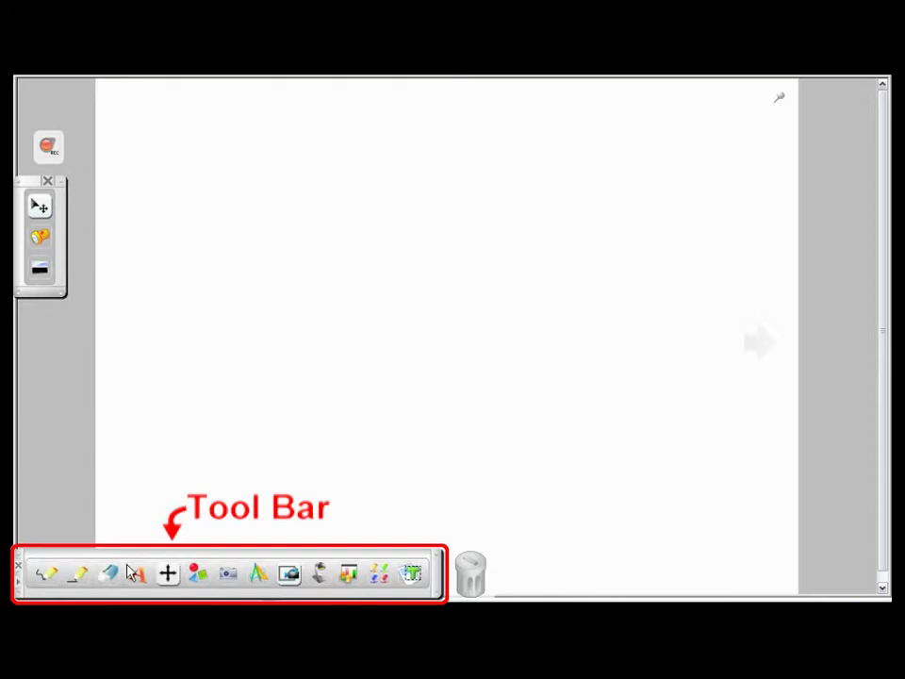
Open the toolbar's Customize palette that lists every available tool
{"action": "left_click", "coordinate": [19, 579]}
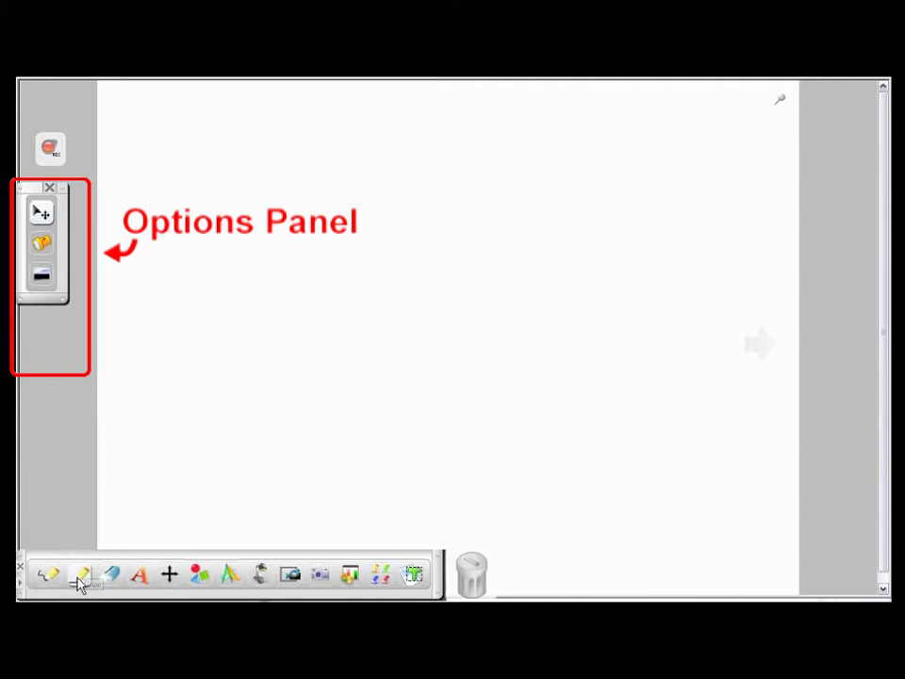
Draw an orange eighth note from a straight-line stem, a freehand flag and a filled oval head
{"action": "left_click", "coordinate": [79, 574]}
{"action": "left_click_drag", "start_coordinate": [392, 253], "coordinate": [393, 389]}
{"action": "left_click", "coordinate": [58, 579]}
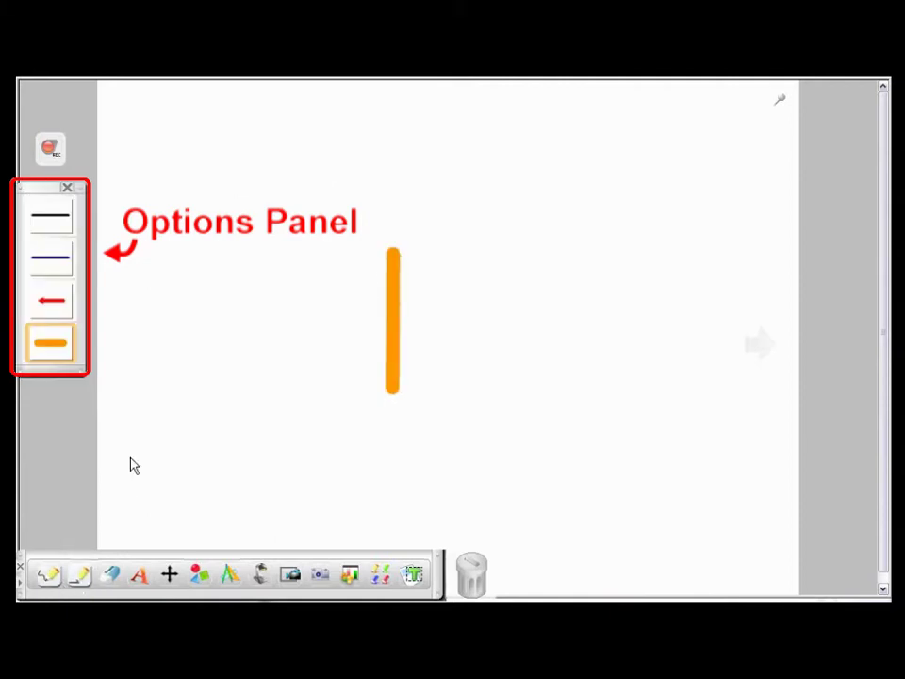
{"action": "mouse_move", "coordinate": [393, 253]}
{"action": "left_mouse_down"}
{"action": "mouse_move", "coordinate": [449, 321]}
{"action": "mouse_move", "coordinate": [443, 354]}
{"action": "left_mouse_up"}
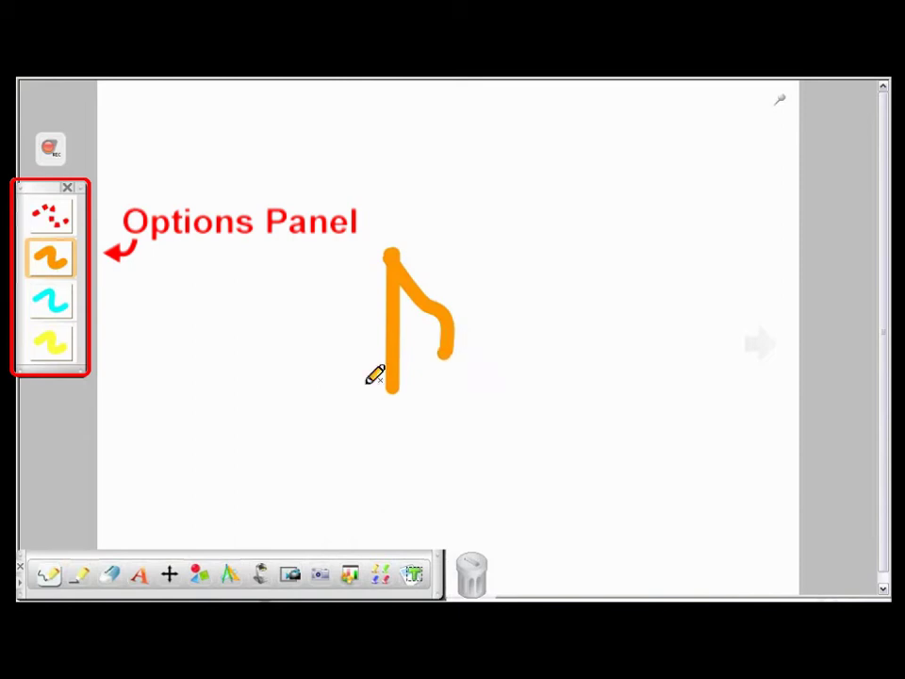
{"action": "left_click", "coordinate": [199, 574]}
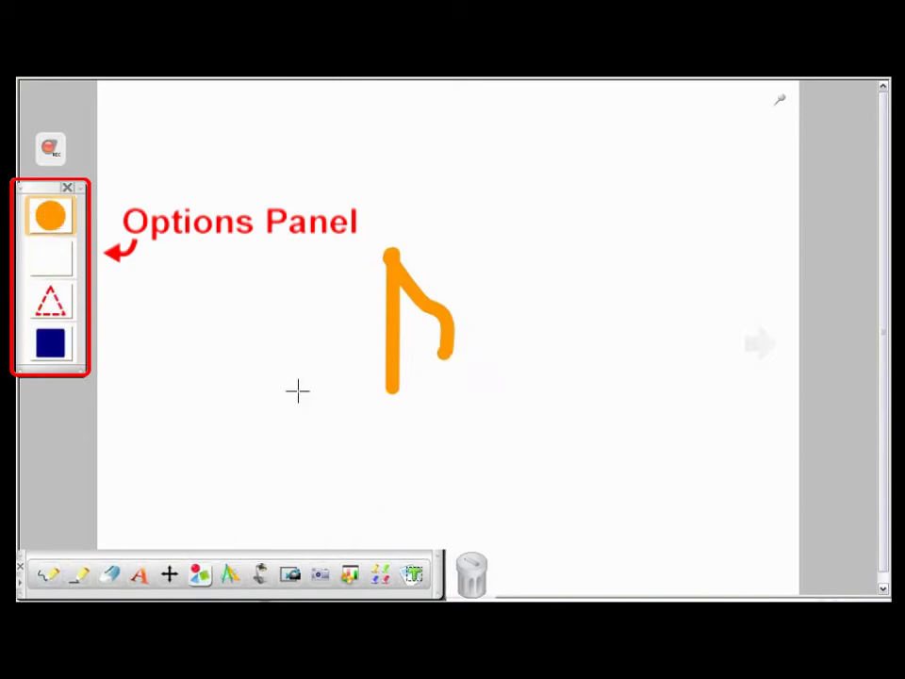
{"action": "left_click_drag", "start_coordinate": [297, 390], "coordinate": [389, 451]}
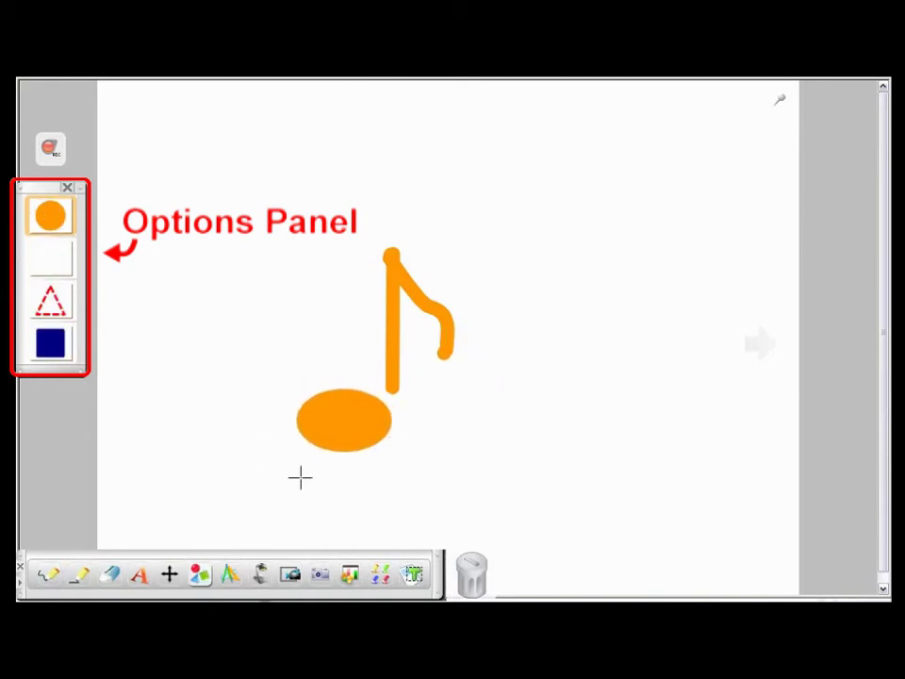
{"action": "left_click", "coordinate": [170, 575]}
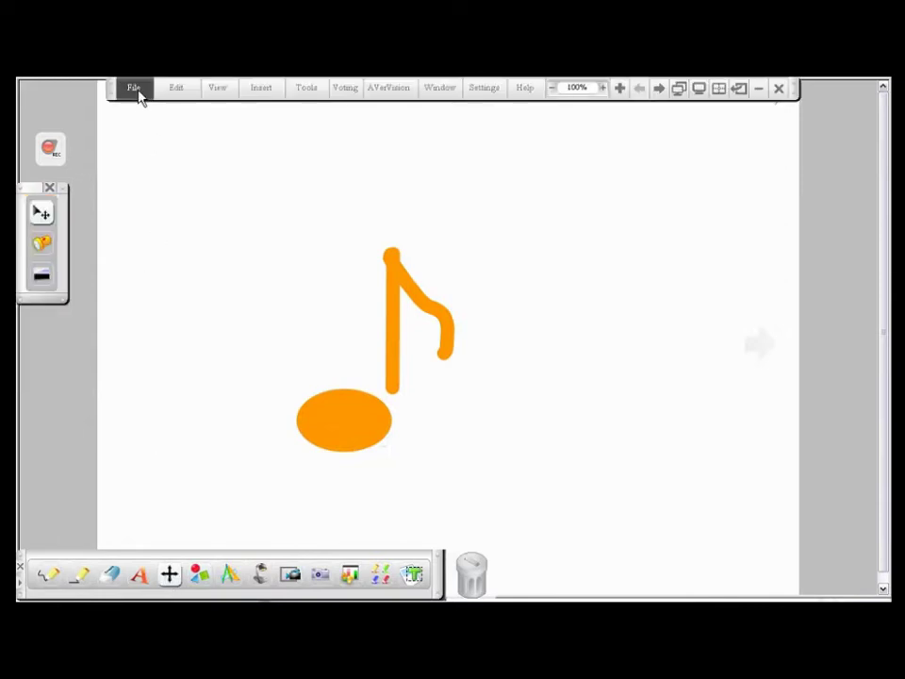
{"action": "left_click", "coordinate": [137, 89]}
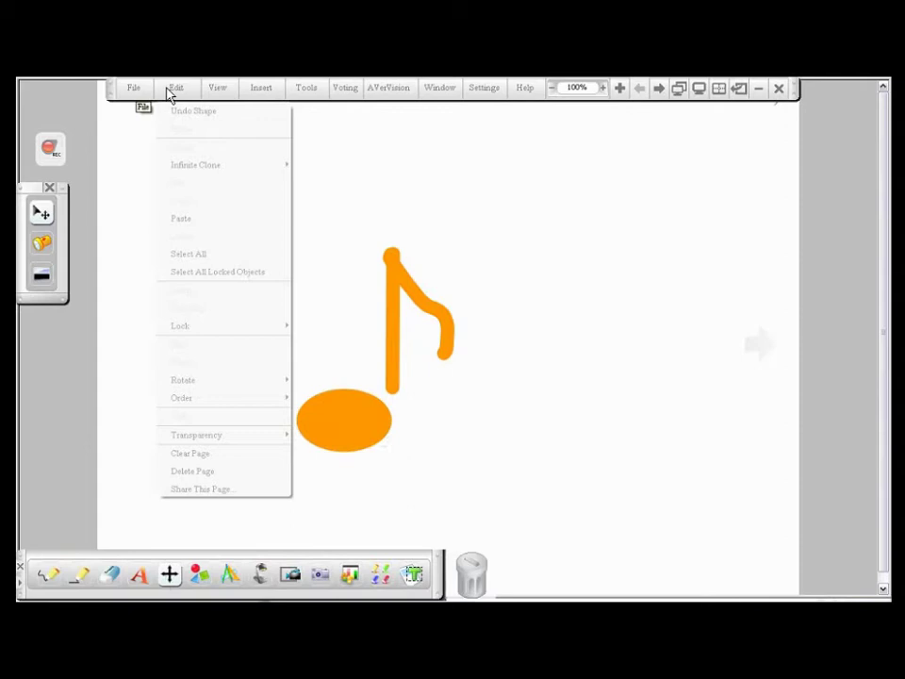
{"action": "mouse_move", "coordinate": [235, 92]}
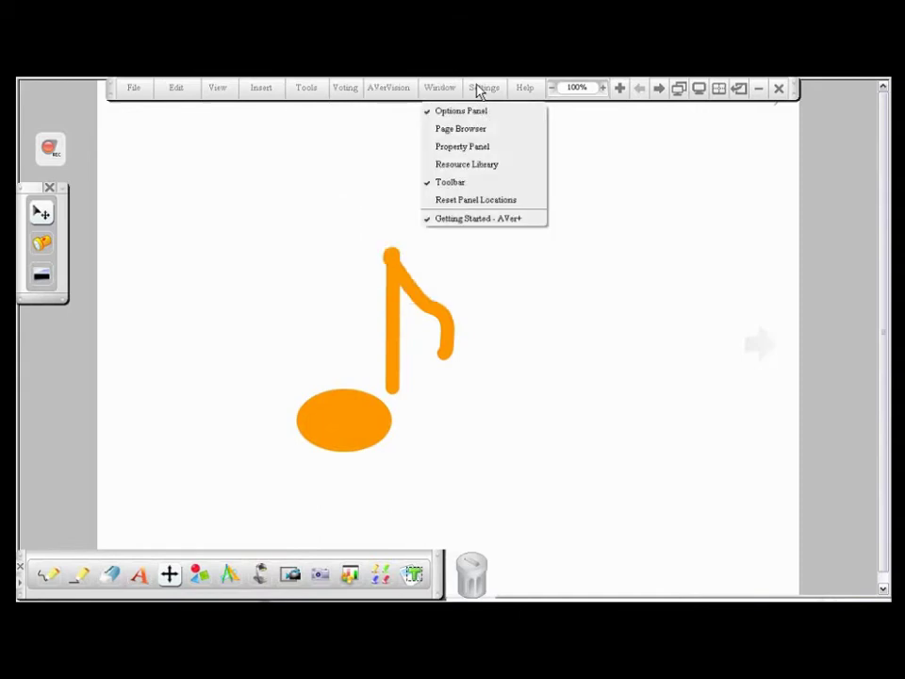
{"action": "left_click", "coordinate": [580, 87]}
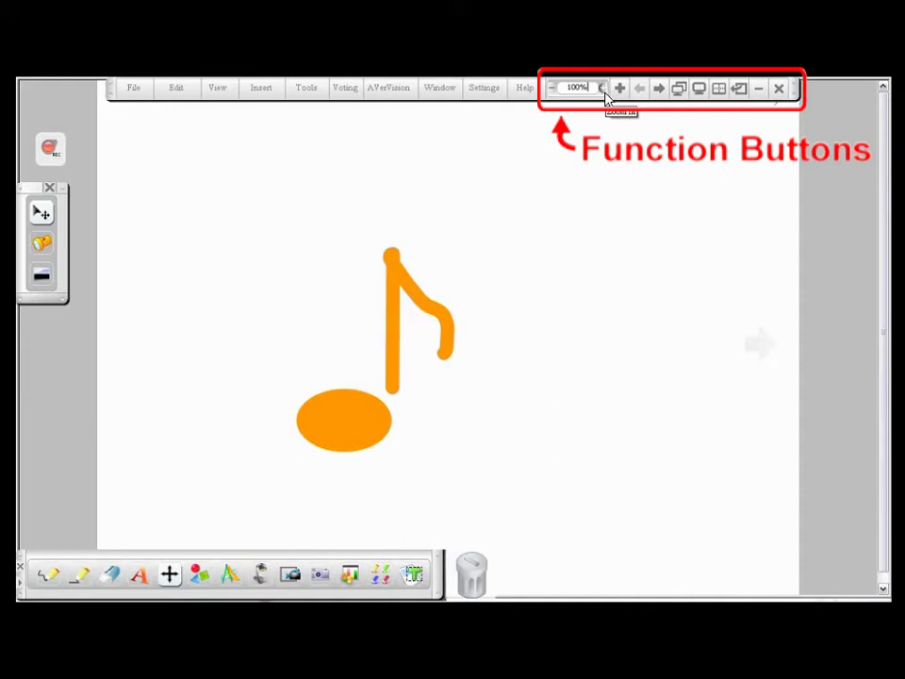
Zoom the page in to 150%, then back out to 100% and 75%
{"action": "left_click", "coordinate": [603, 87]}
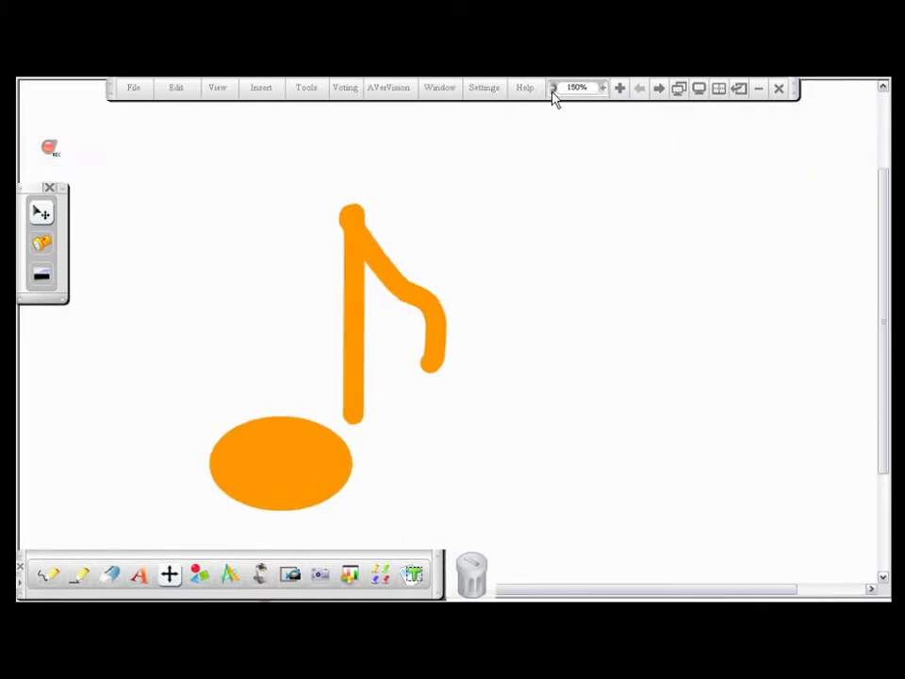
{"action": "left_click", "coordinate": [554, 89]}
{"action": "left_click", "coordinate": [554, 89]}
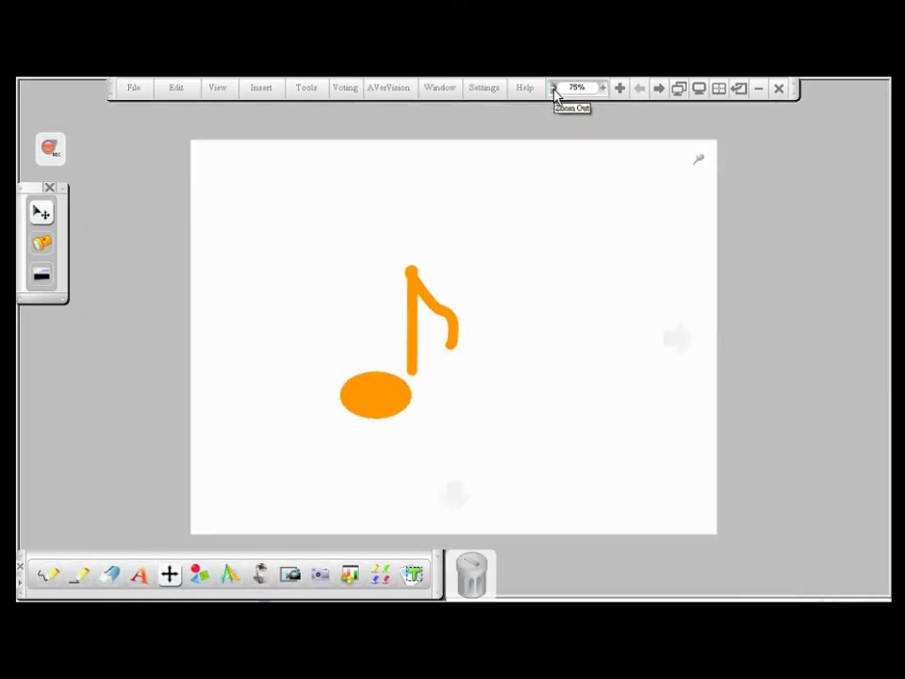
Add a new blank page, then step back to the note page and forward again
{"action": "left_click", "coordinate": [620, 88]}
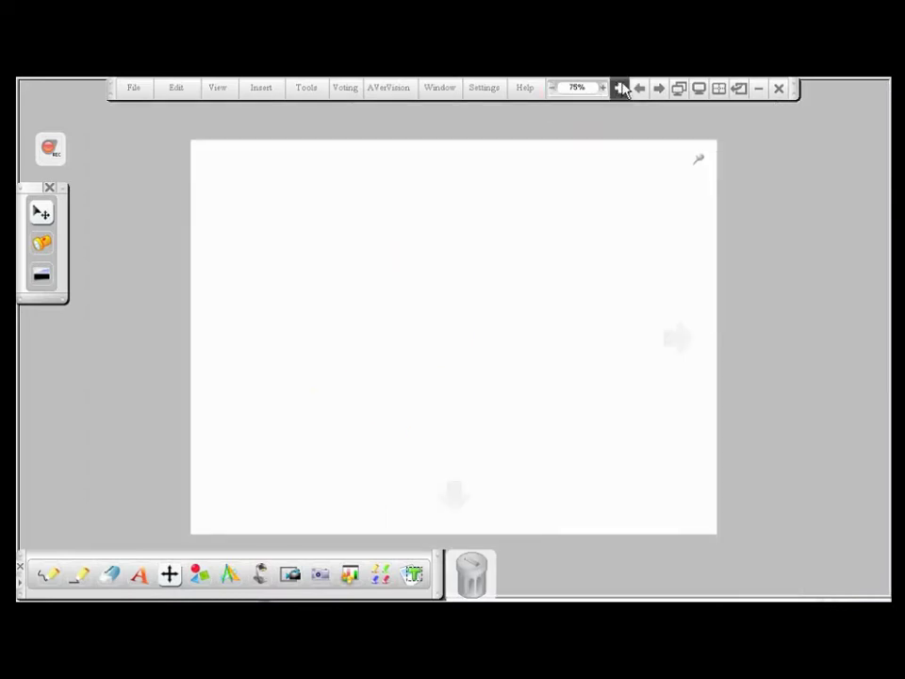
{"action": "left_click", "coordinate": [639, 89]}
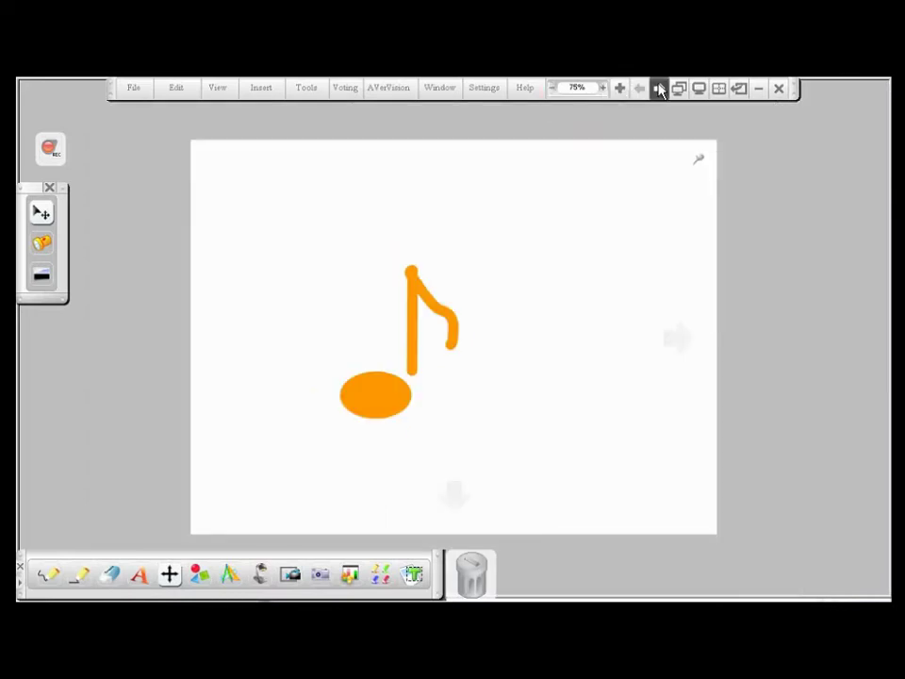
{"action": "left_click", "coordinate": [658, 88]}
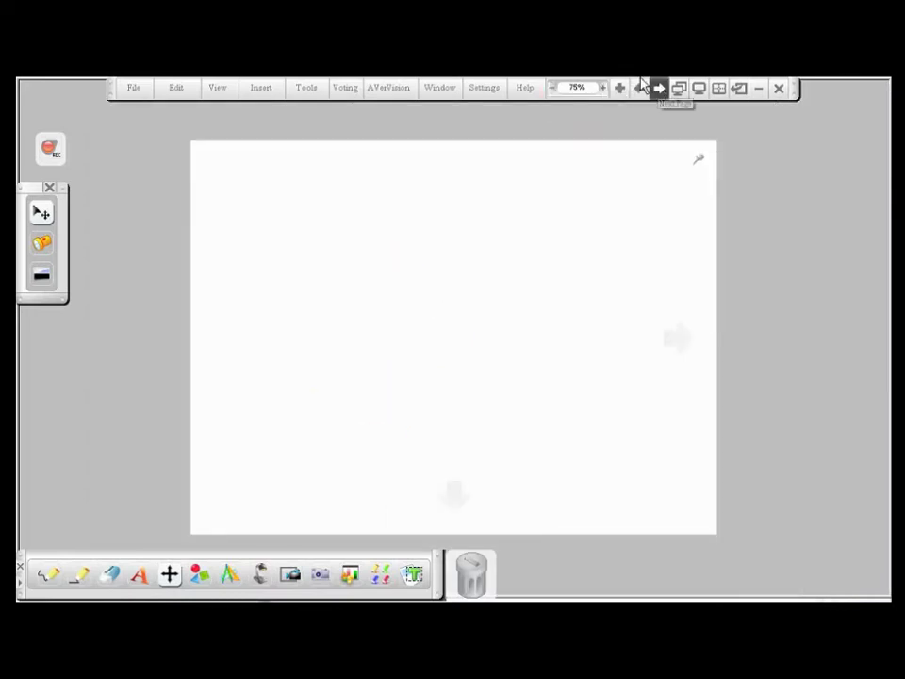
Preview the Split Window layouts for three-, four-, five- and six-way splits
{"action": "left_click", "coordinate": [718, 87]}
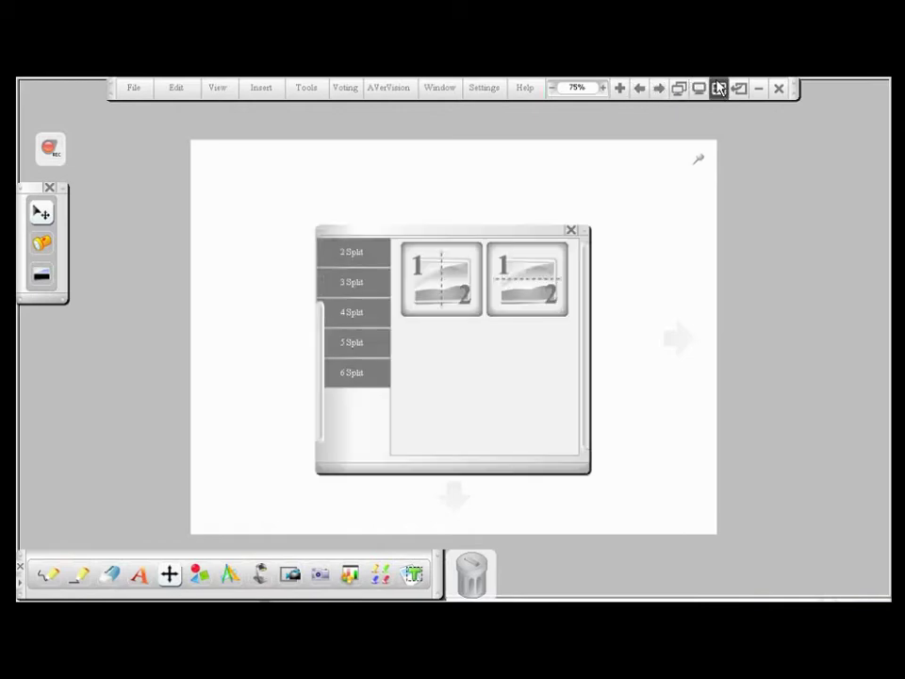
{"action": "left_click", "coordinate": [347, 287]}
{"action": "left_click", "coordinate": [351, 312]}
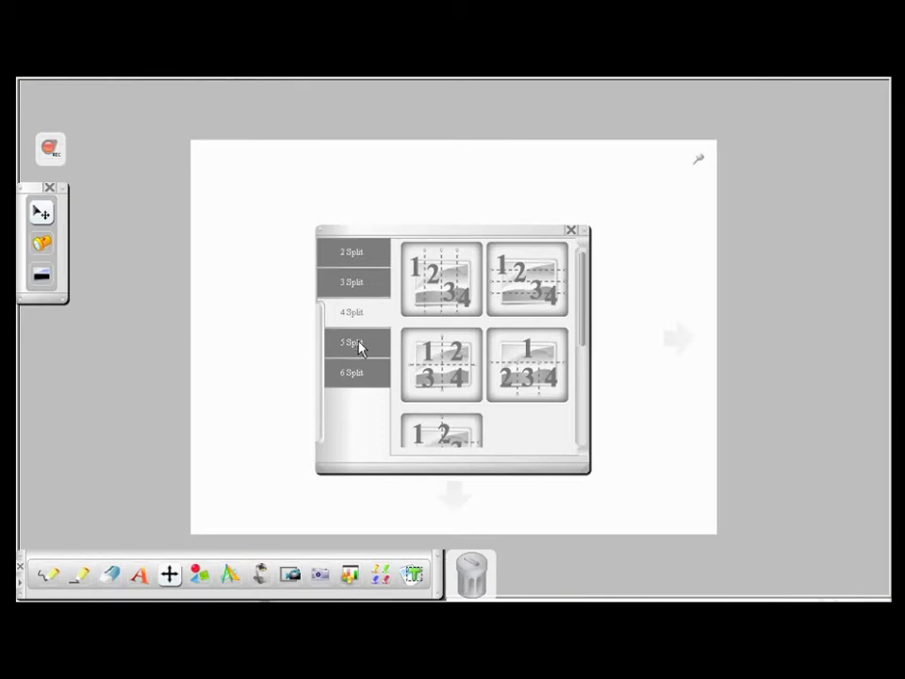
{"action": "left_click", "coordinate": [357, 345]}
{"action": "left_click", "coordinate": [359, 374]}
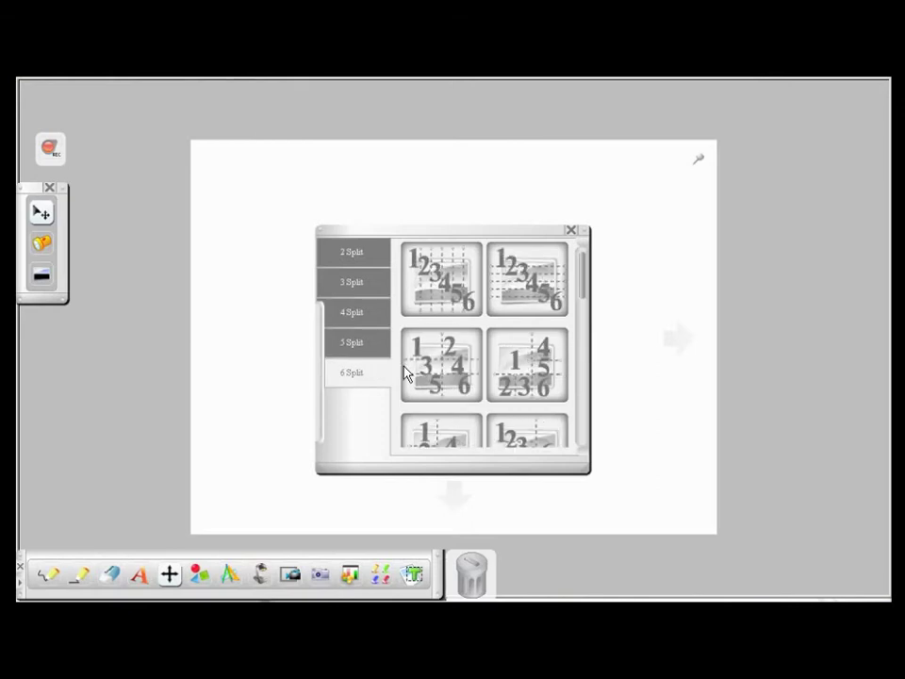
Close the split layouts and turn on Virtual Transparency Mode for the page
{"action": "left_click", "coordinate": [571, 230]}
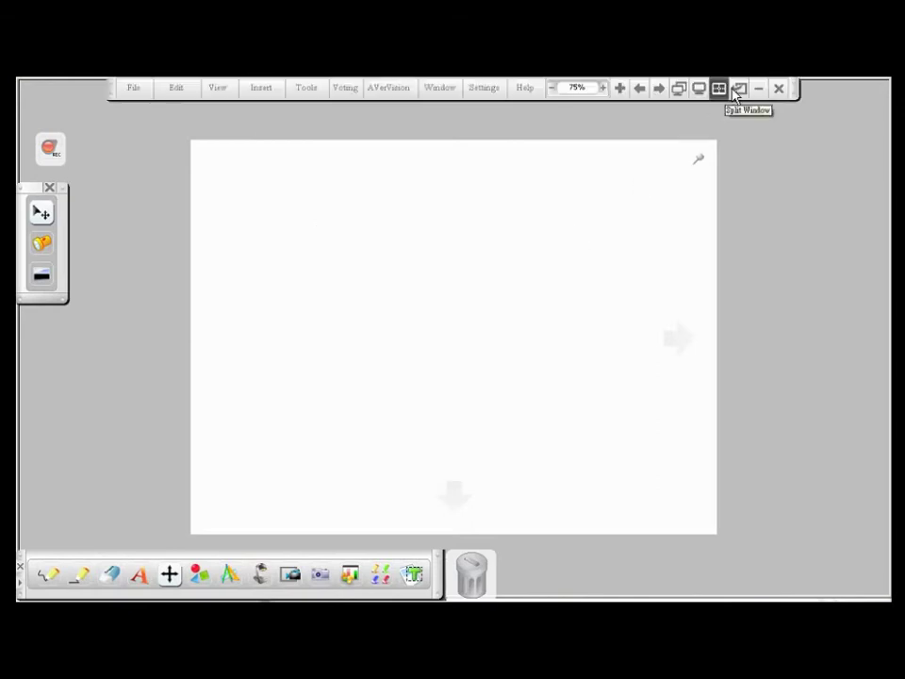
{"action": "left_click", "coordinate": [739, 88]}
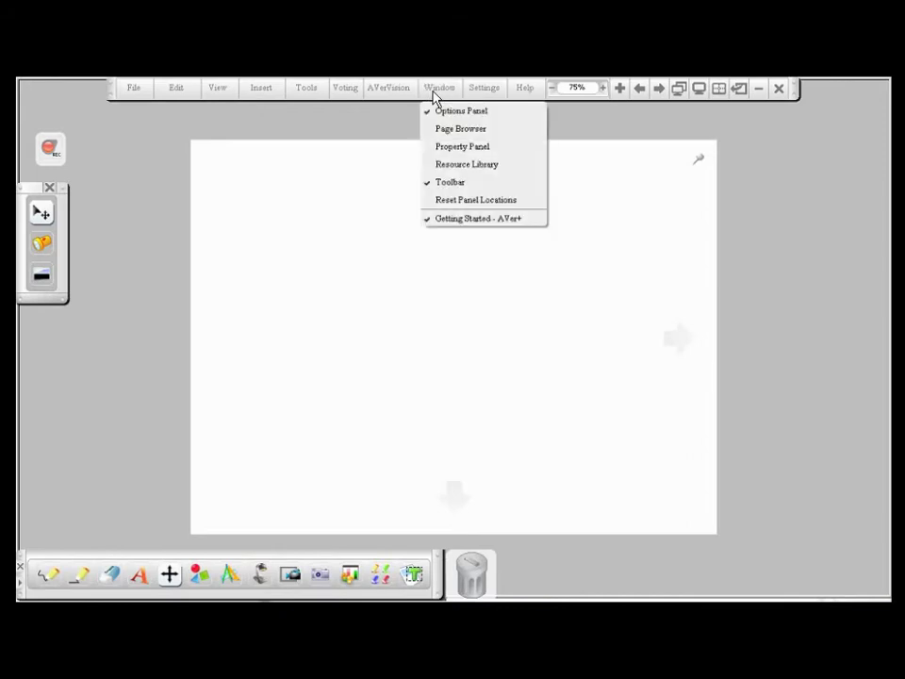
Show the Page Browser with all five pages and return to page 1 with the music note
{"action": "left_click", "coordinate": [474, 130]}
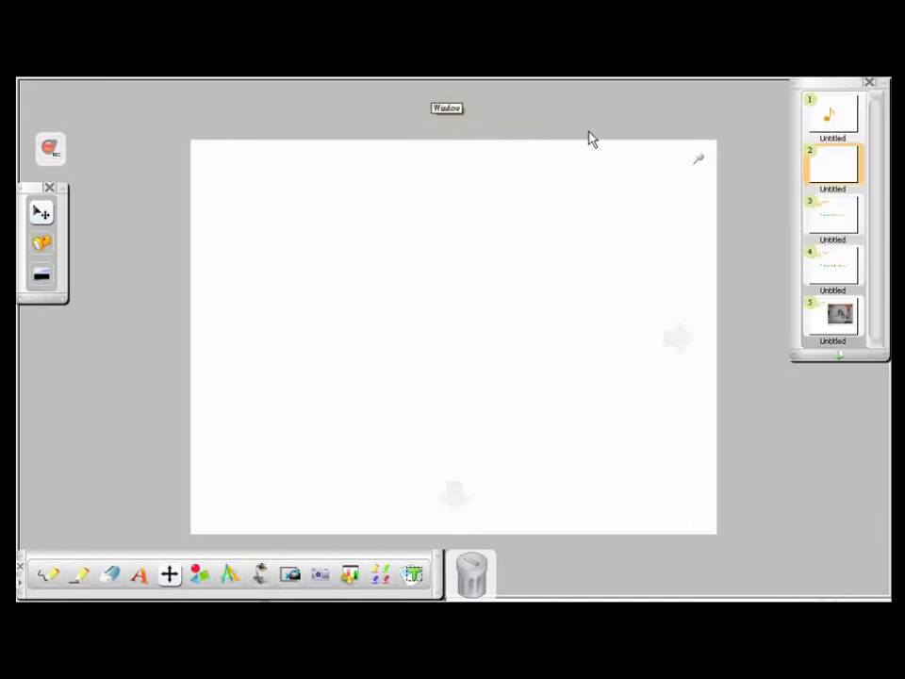
{"action": "left_click", "coordinate": [829, 111]}
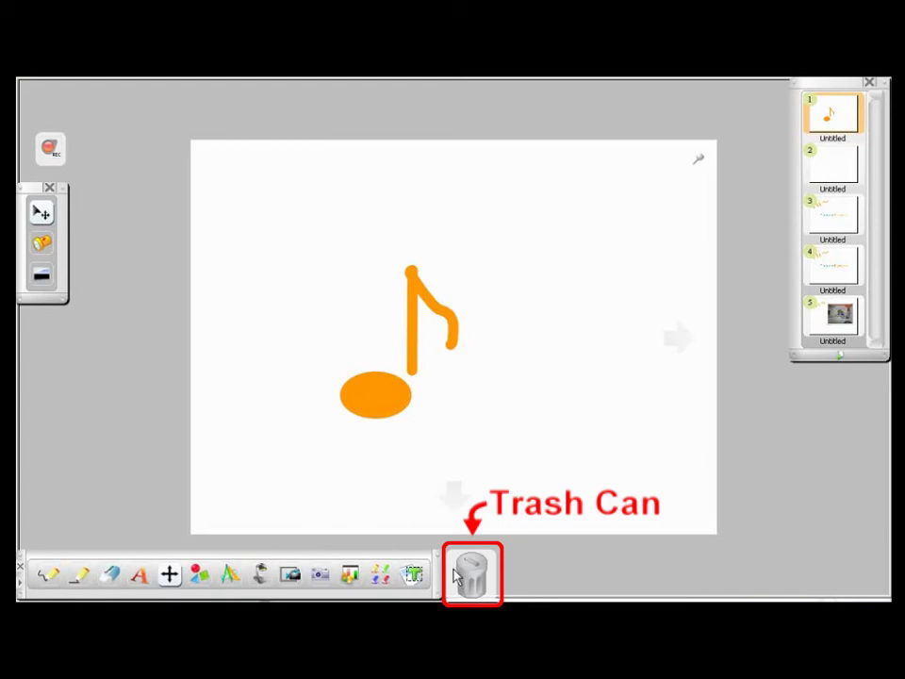
Trash the note's flag, delete its stem, and move the Trash Can to the lower left
{"action": "mouse_move", "coordinate": [438, 309]}
{"action": "left_mouse_down"}
{"action": "mouse_move", "coordinate": [479, 557]}
{"action": "mouse_move", "coordinate": [471, 566]}
{"action": "left_mouse_up"}
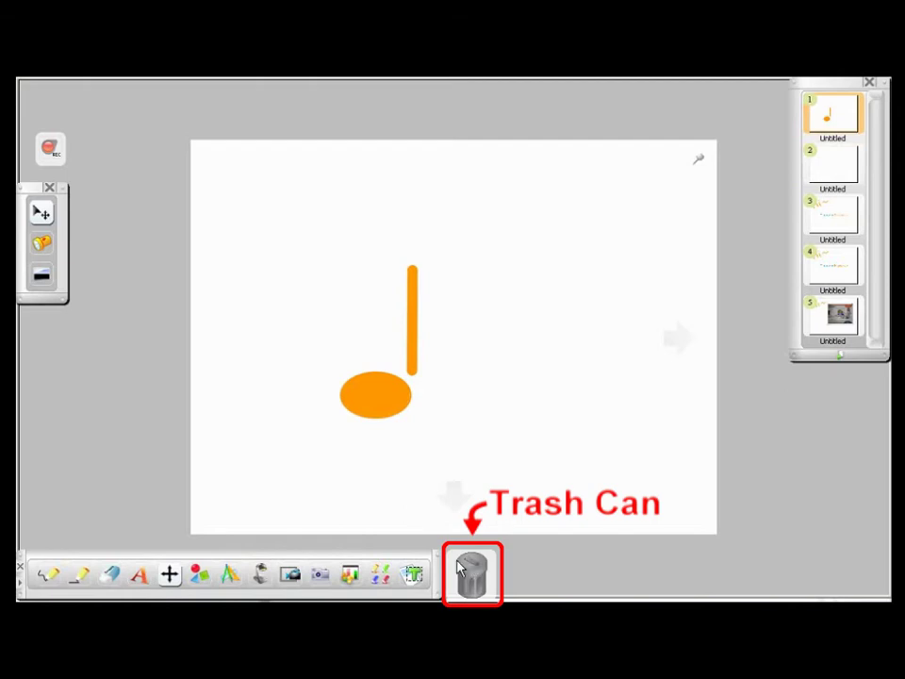
{"action": "left_click", "coordinate": [411, 370]}
{"action": "key", "text": "Delete"}
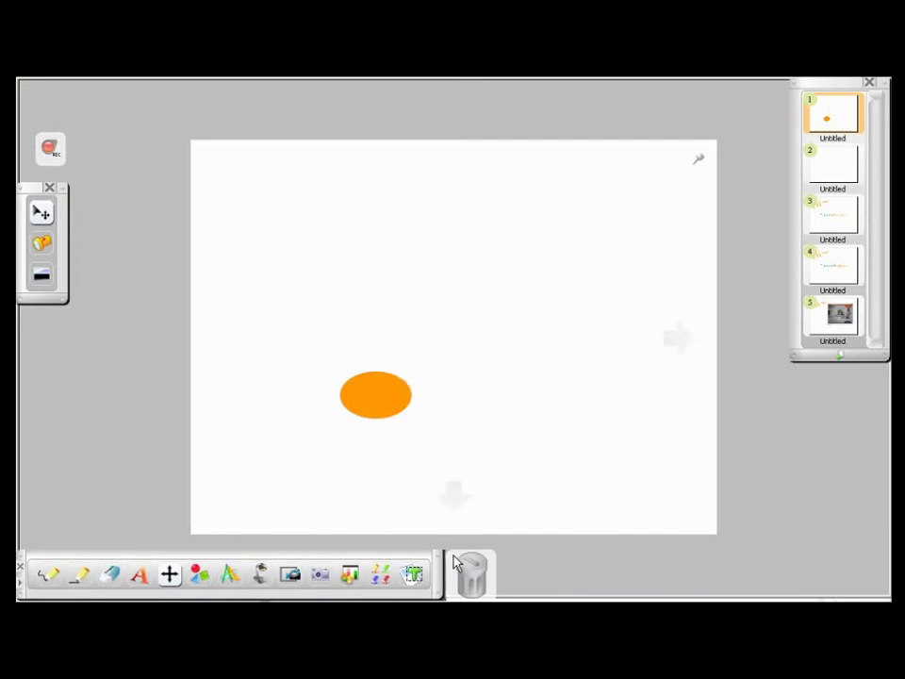
{"action": "left_click_drag", "start_coordinate": [448, 561], "coordinate": [34, 500]}
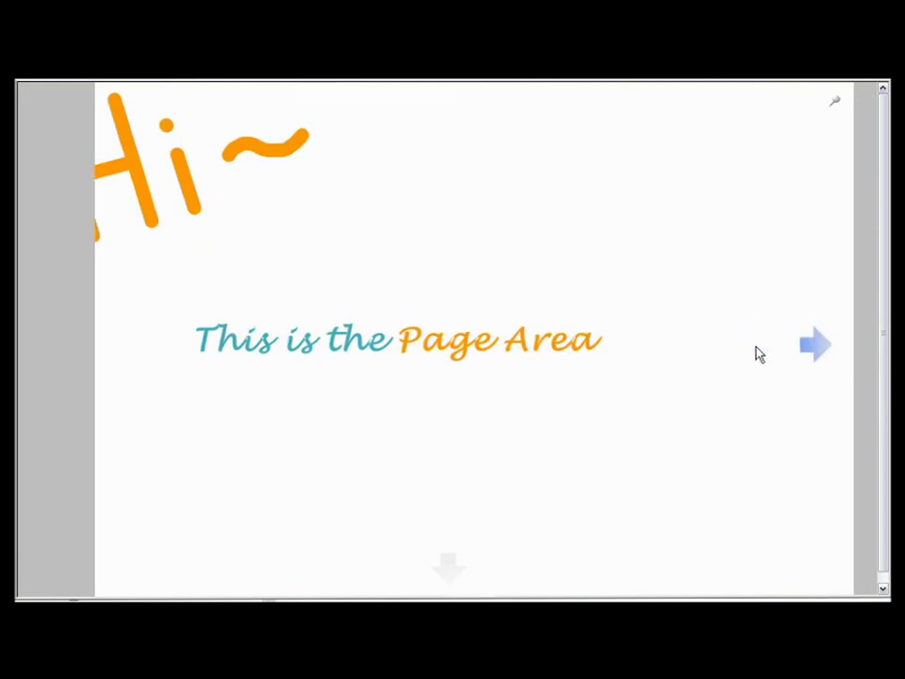
Scroll the page to bring its left edge into view
{"action": "left_click", "coordinate": [449, 567]}
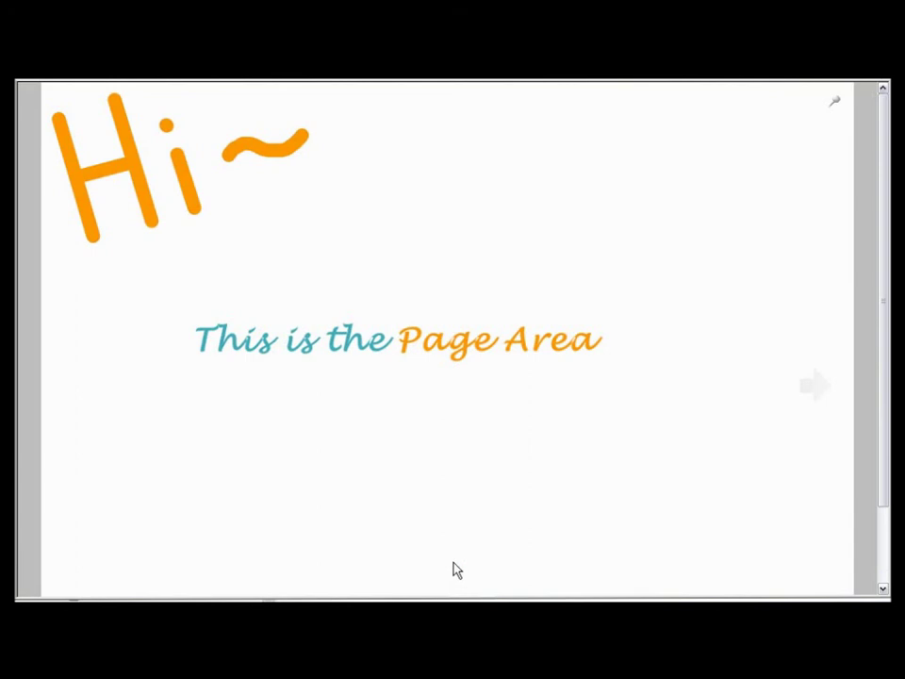